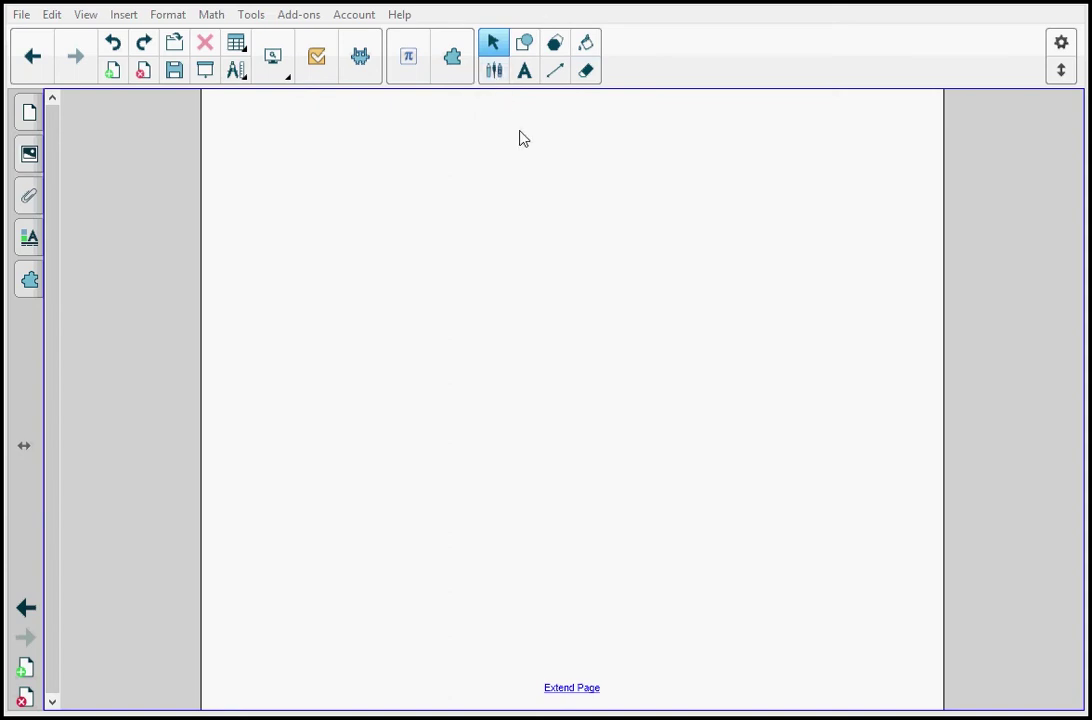
Step: Type 'Welcome!' at size 16 in a text box near the page's top left
{"action": "left_click", "coordinate": [525, 72]}
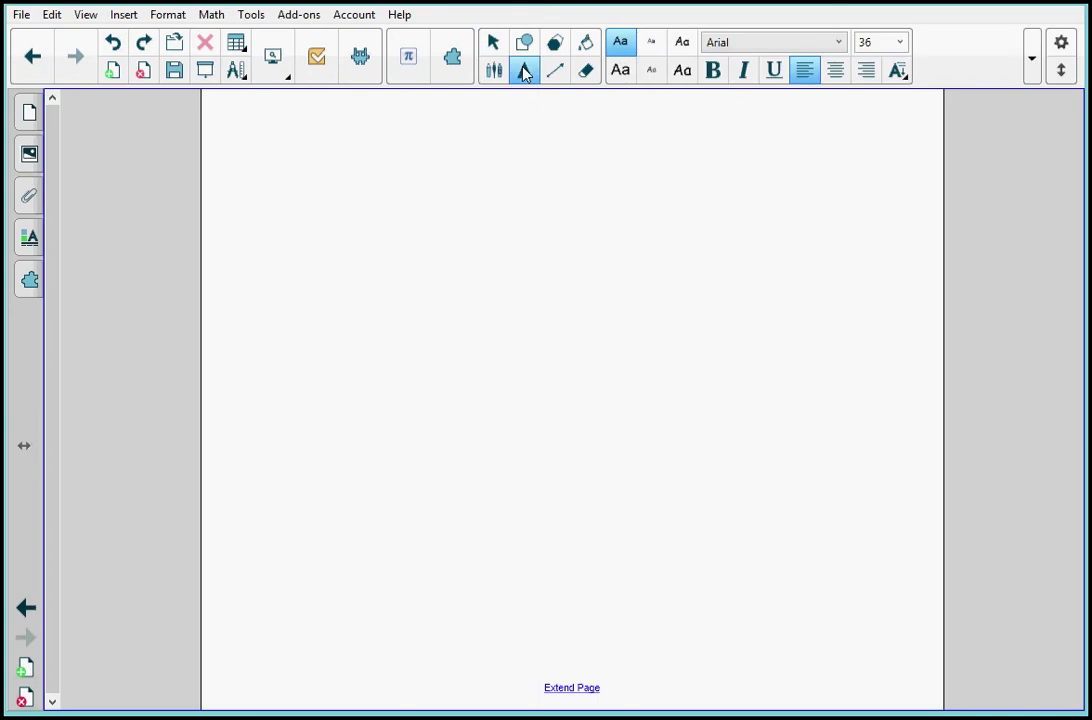
{"action": "left_click", "coordinate": [838, 43]}
{"action": "left_click", "coordinate": [838, 44]}
{"action": "left_click", "coordinate": [899, 42]}
{"action": "left_click", "coordinate": [877, 157]}
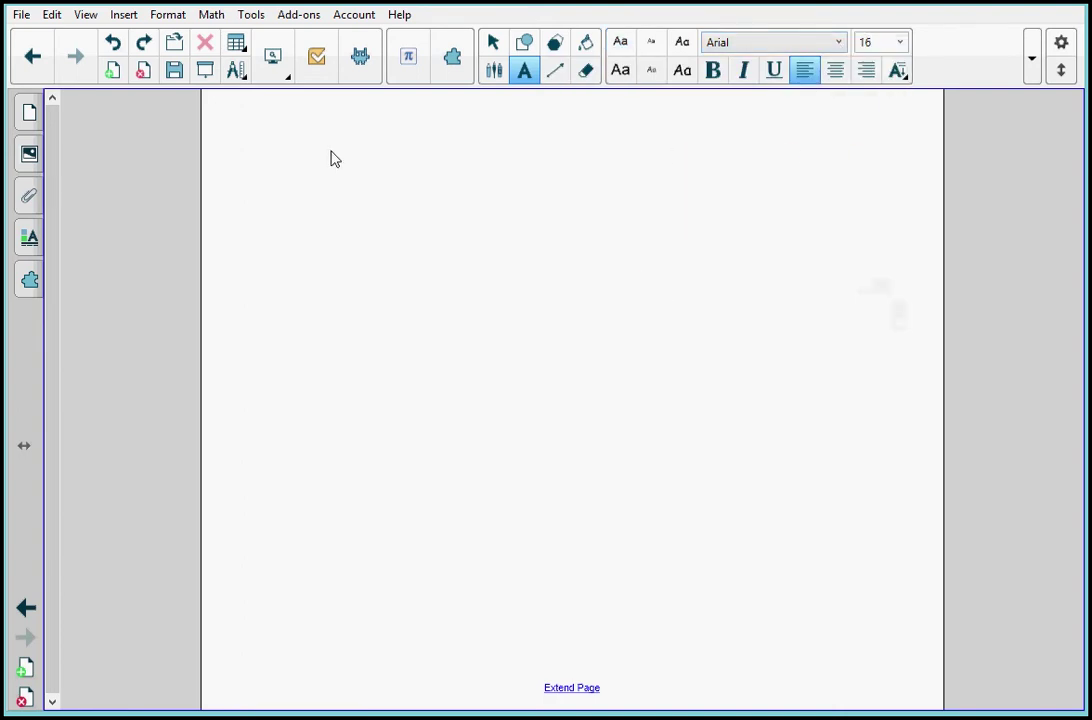
{"action": "left_click", "coordinate": [297, 148]}
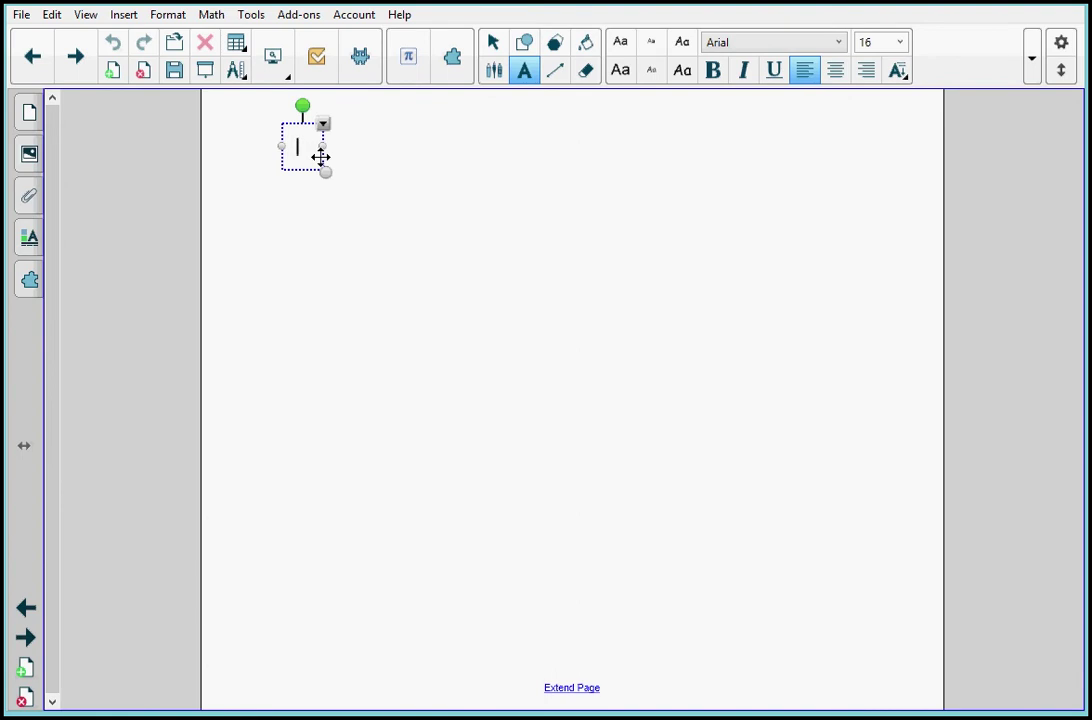
{"action": "type", "text": "Welcom"}
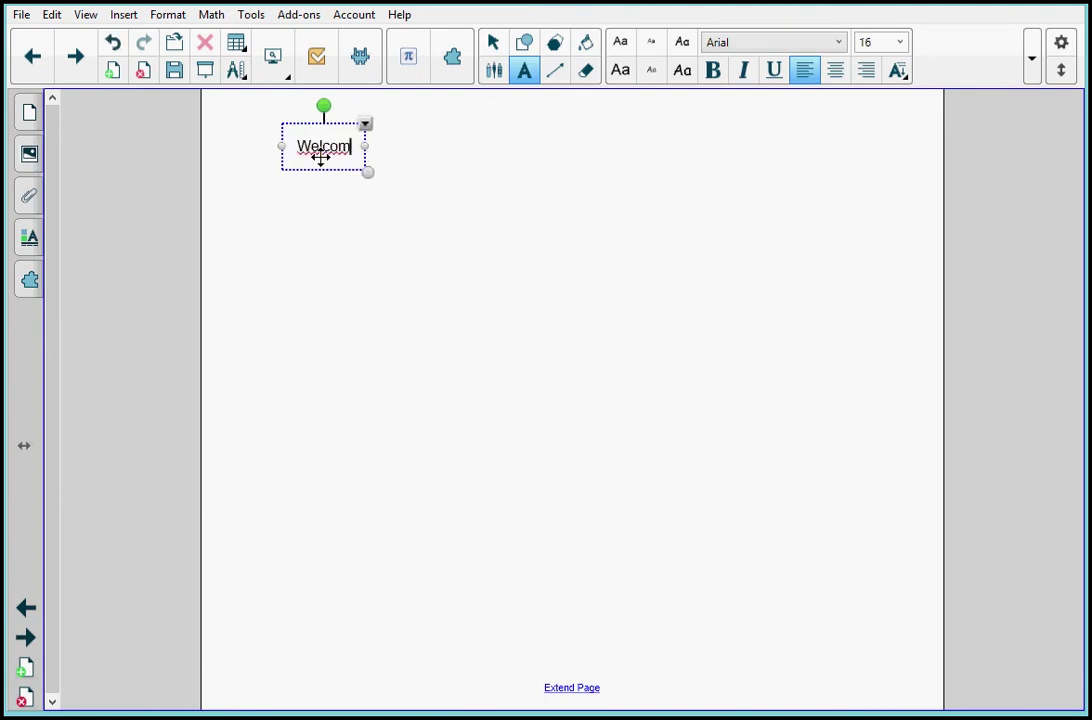
{"action": "type", "text": "e!"}
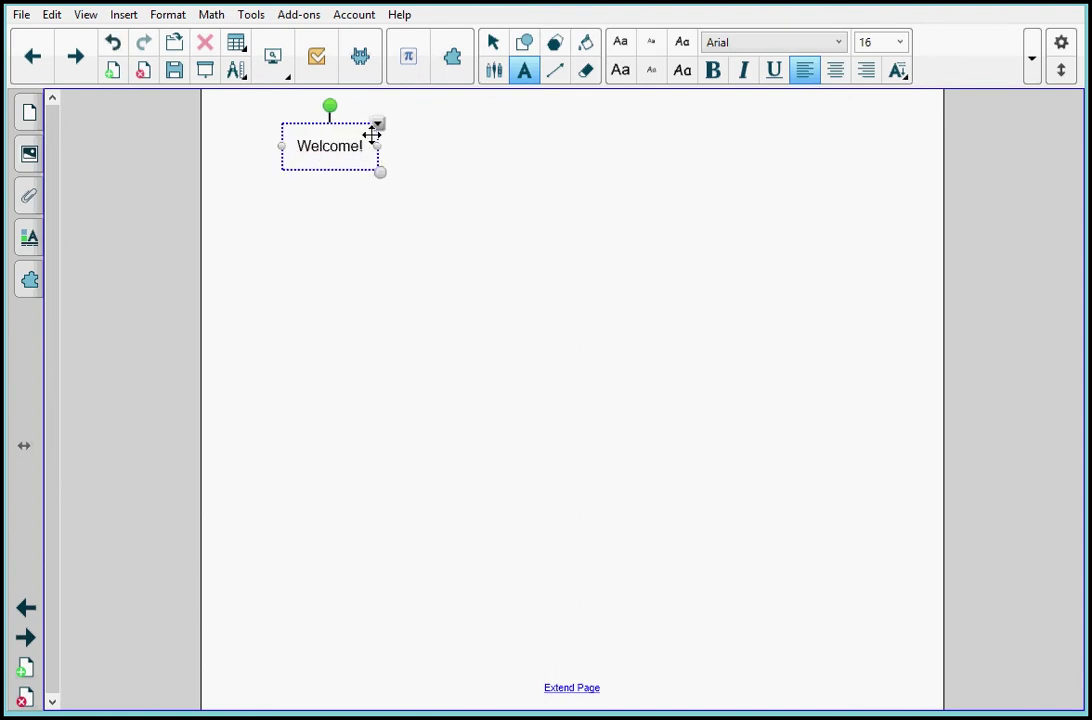
Step: Enlarge the Welcome! text to 28 points and finish editing
{"action": "left_click_drag", "start_coordinate": [363, 148], "coordinate": [294, 148]}
{"action": "left_click", "coordinate": [899, 42]}
{"action": "left_click", "coordinate": [877, 213]}
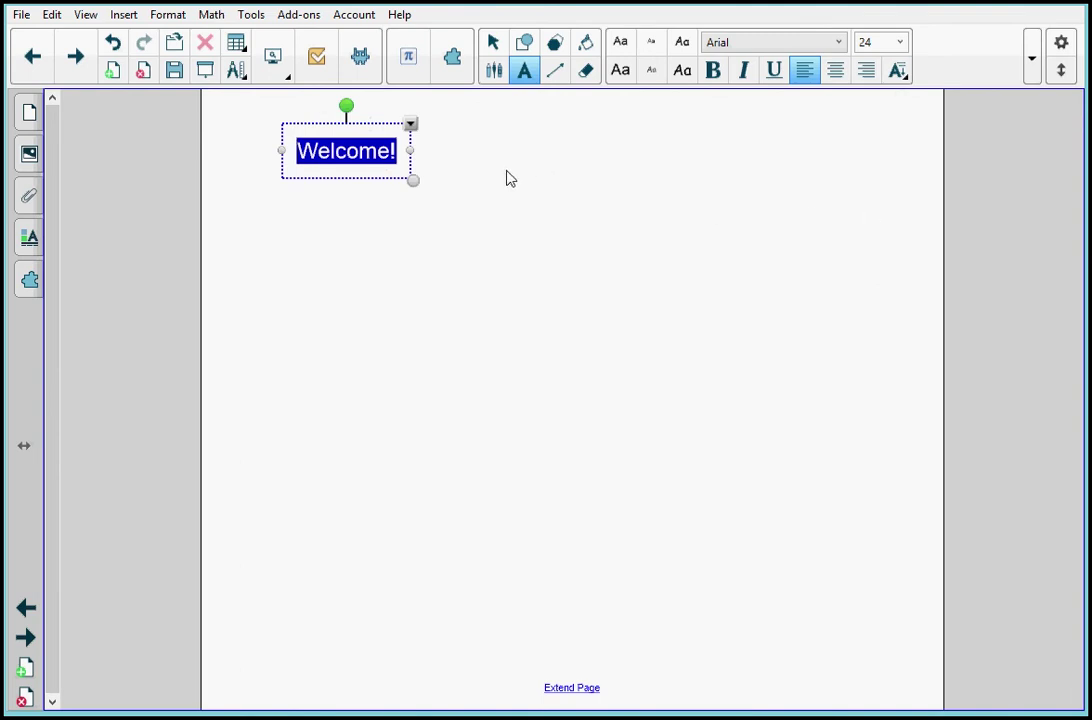
{"action": "left_click", "coordinate": [900, 42]}
{"action": "left_click", "coordinate": [866, 250]}
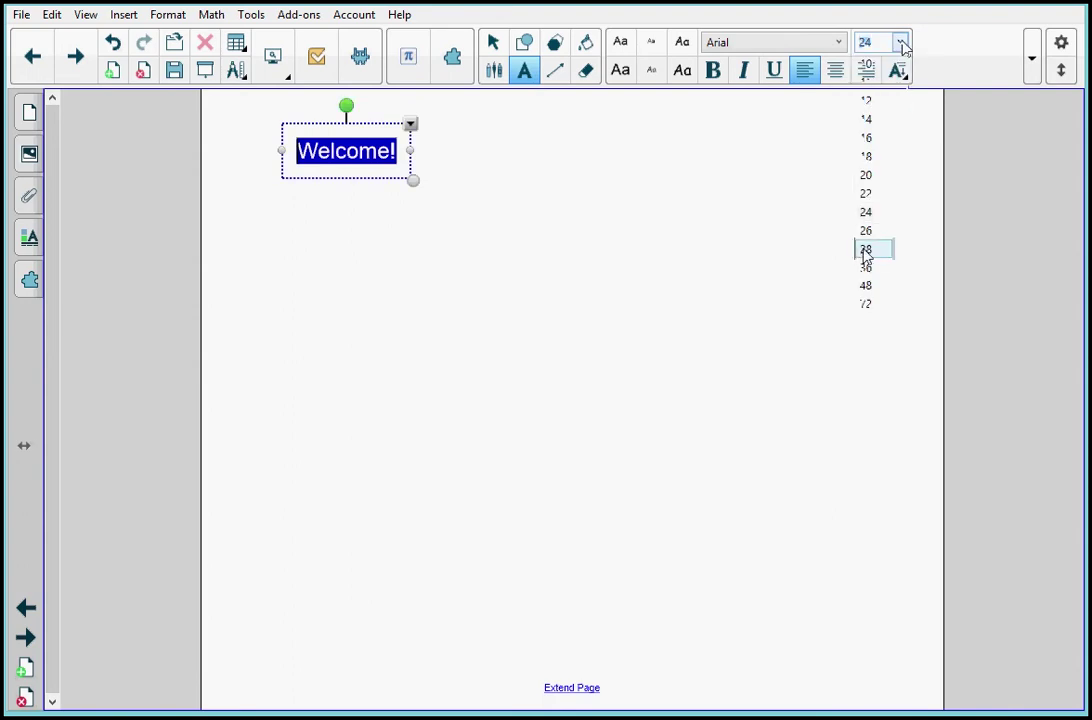
{"action": "left_click", "coordinate": [499, 176]}
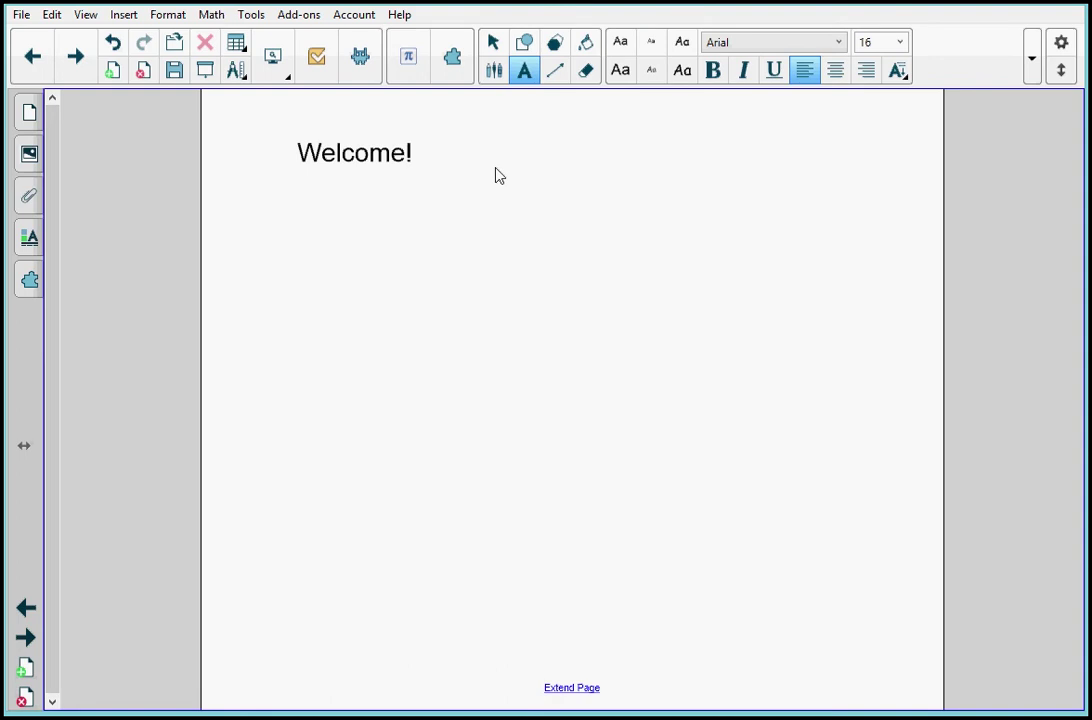
Step: Draw a light-cyan filled rectangle, sized as a square, below and right of Welcome!
{"action": "left_click", "coordinate": [527, 45]}
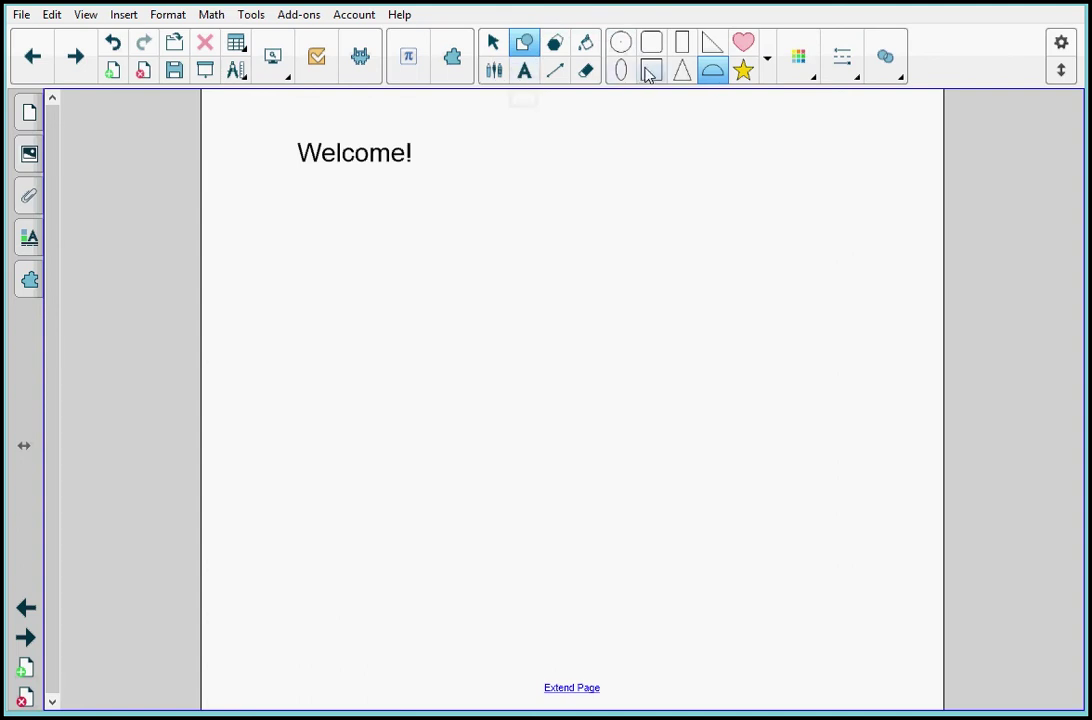
{"action": "left_click", "coordinate": [651, 72]}
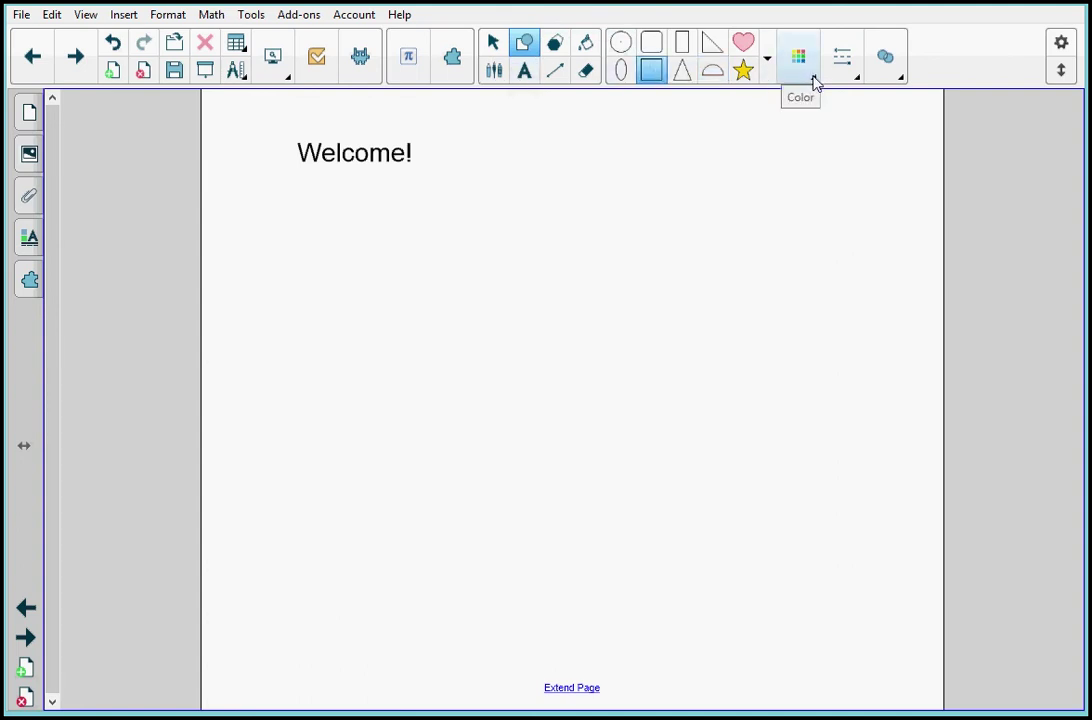
{"action": "left_click", "coordinate": [812, 80]}
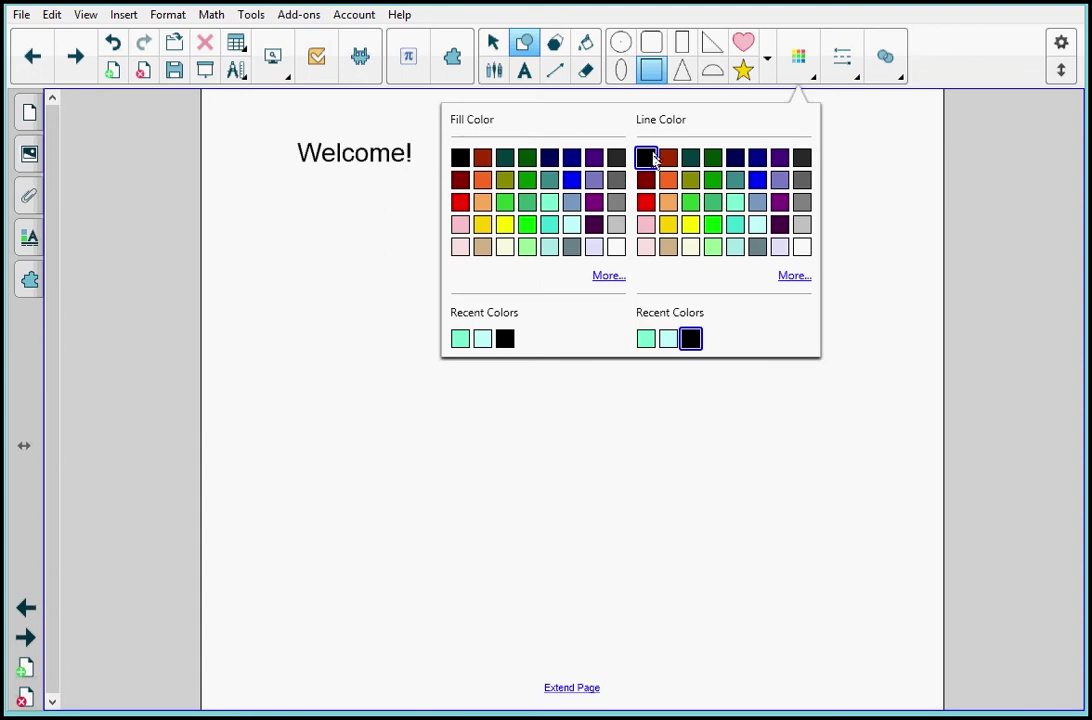
{"action": "left_click", "coordinate": [572, 226]}
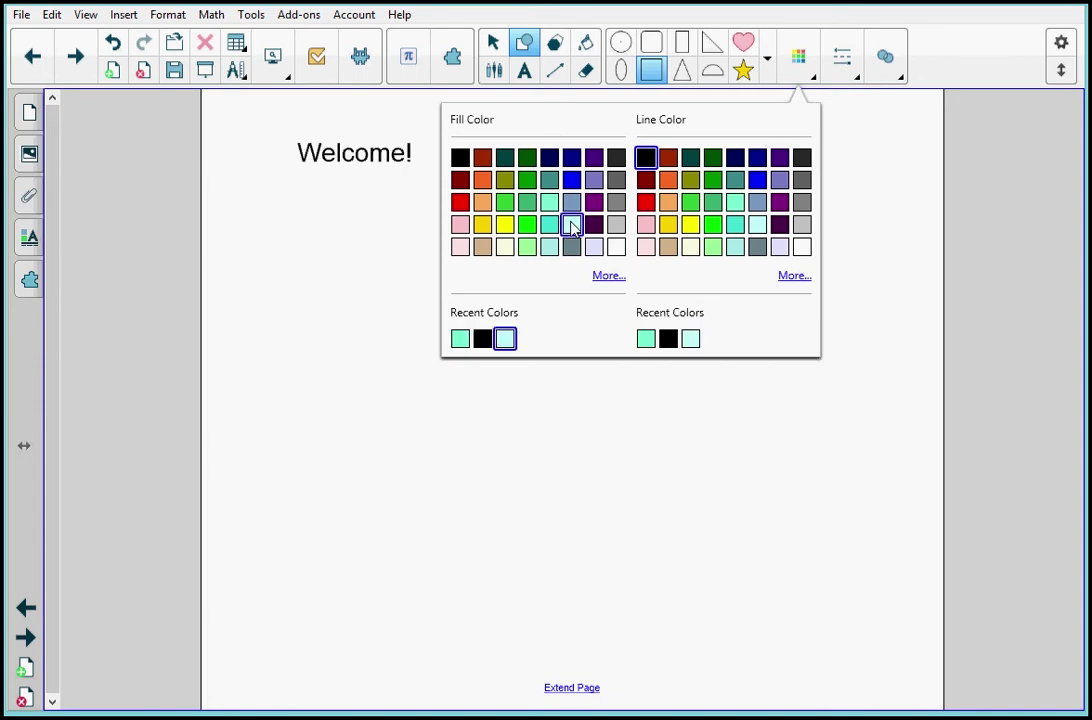
{"action": "left_click", "coordinate": [855, 80]}
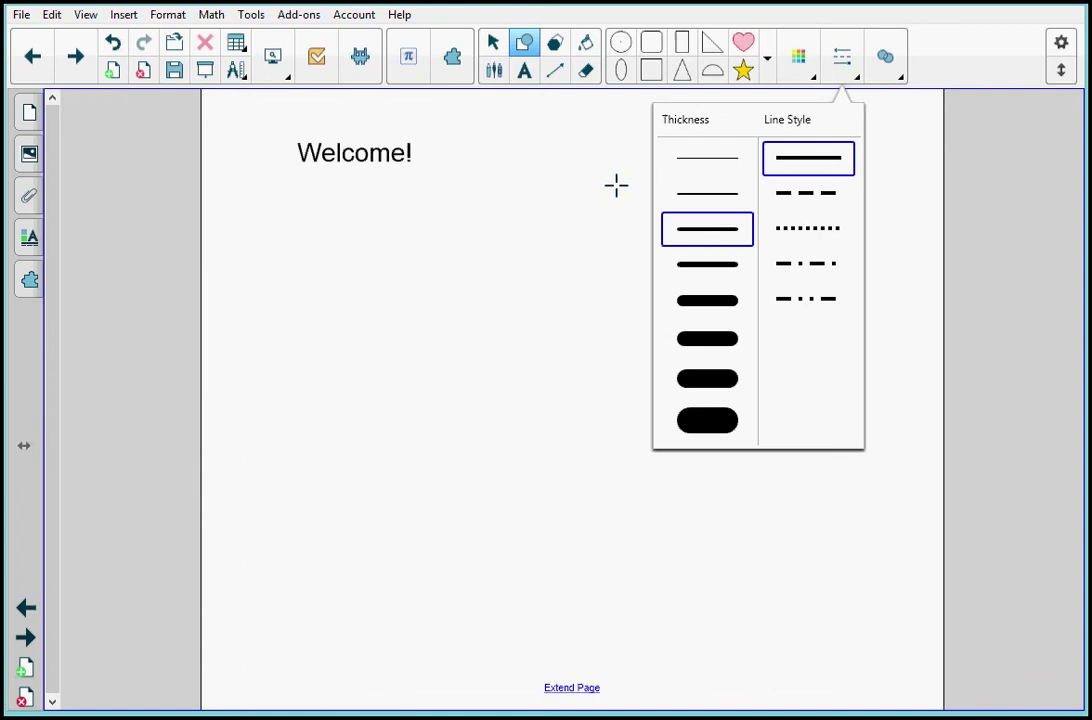
{"action": "left_click", "coordinate": [526, 190]}
{"action": "left_click_drag", "start_coordinate": [526, 190], "coordinate": [694, 375]}
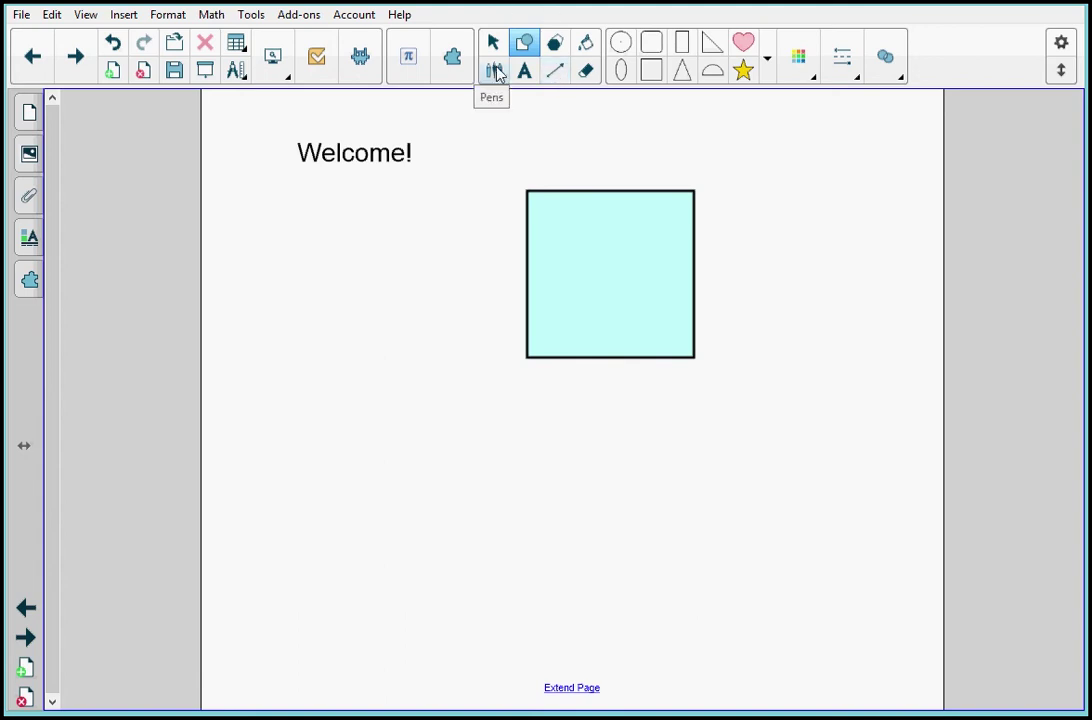
Step: Handwrite 'Yes' in red with the plain pen, left of the square
{"action": "left_click", "coordinate": [495, 72]}
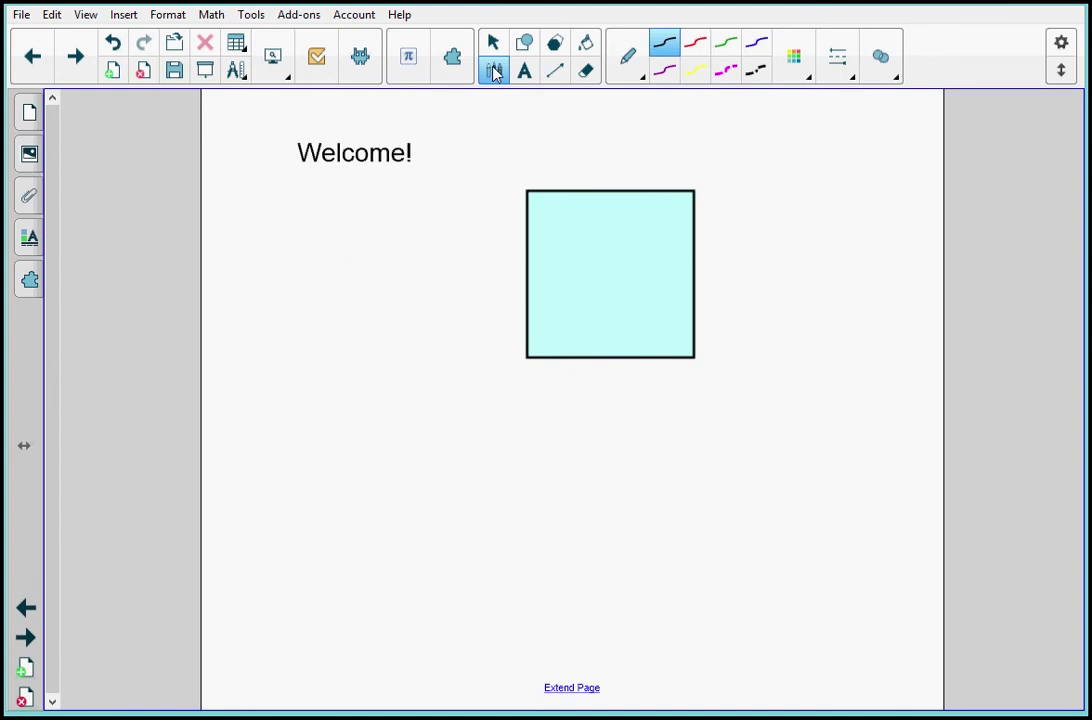
{"action": "left_click", "coordinate": [641, 80]}
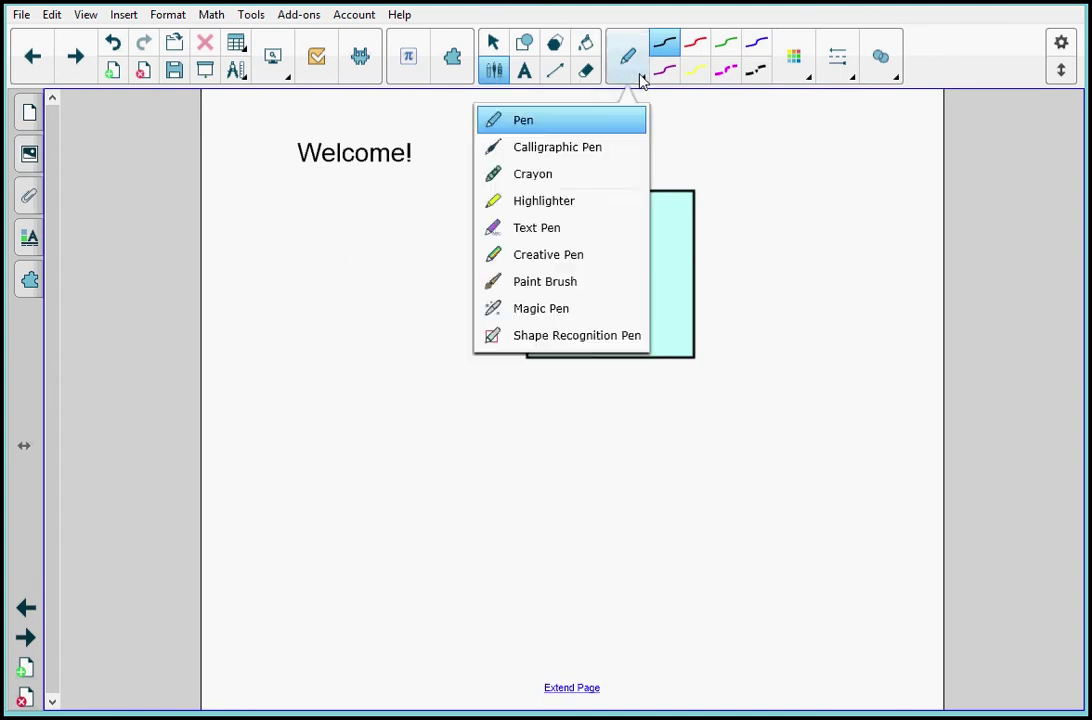
{"action": "left_click", "coordinate": [532, 122]}
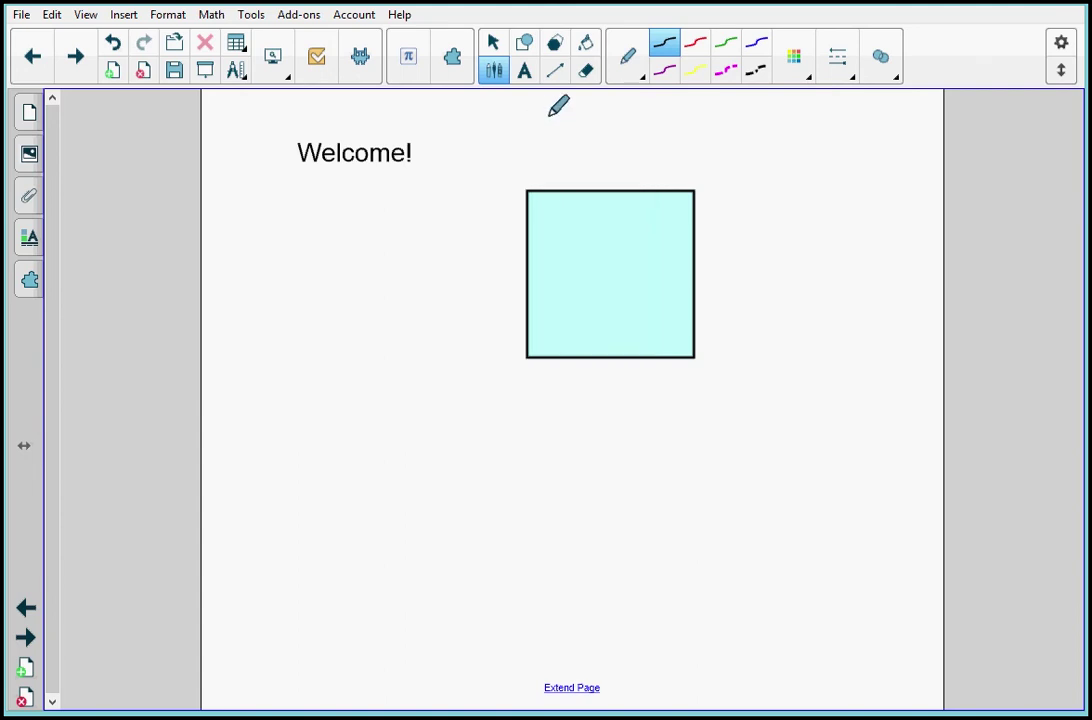
{"action": "left_click", "coordinate": [811, 84]}
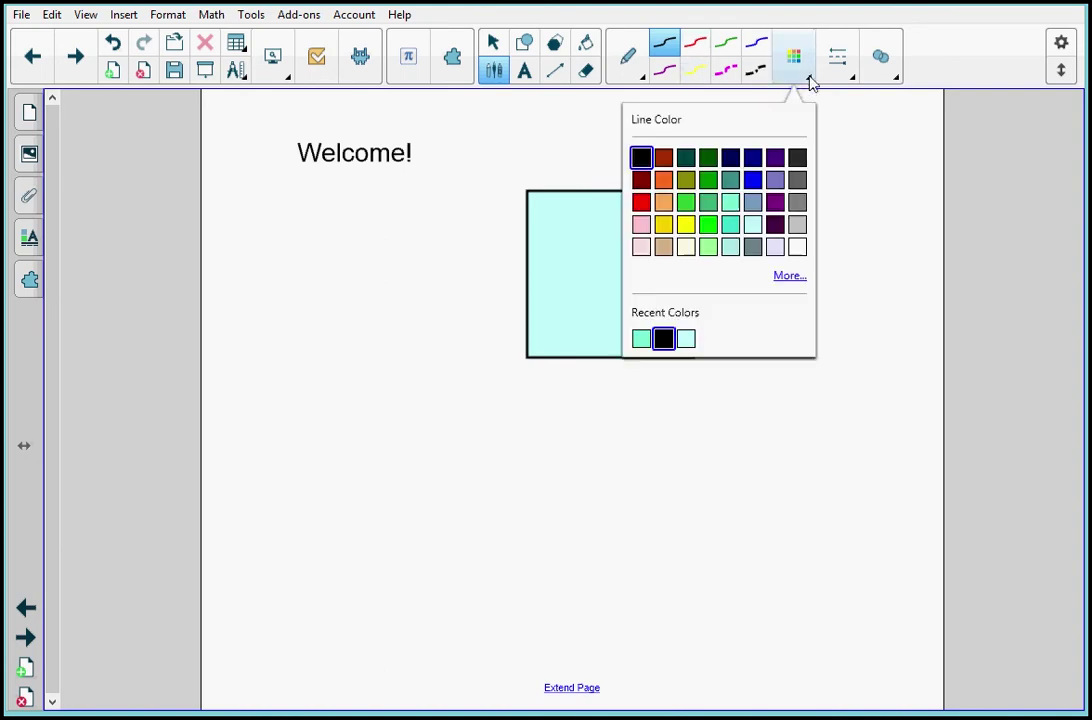
{"action": "left_click", "coordinate": [641, 202]}
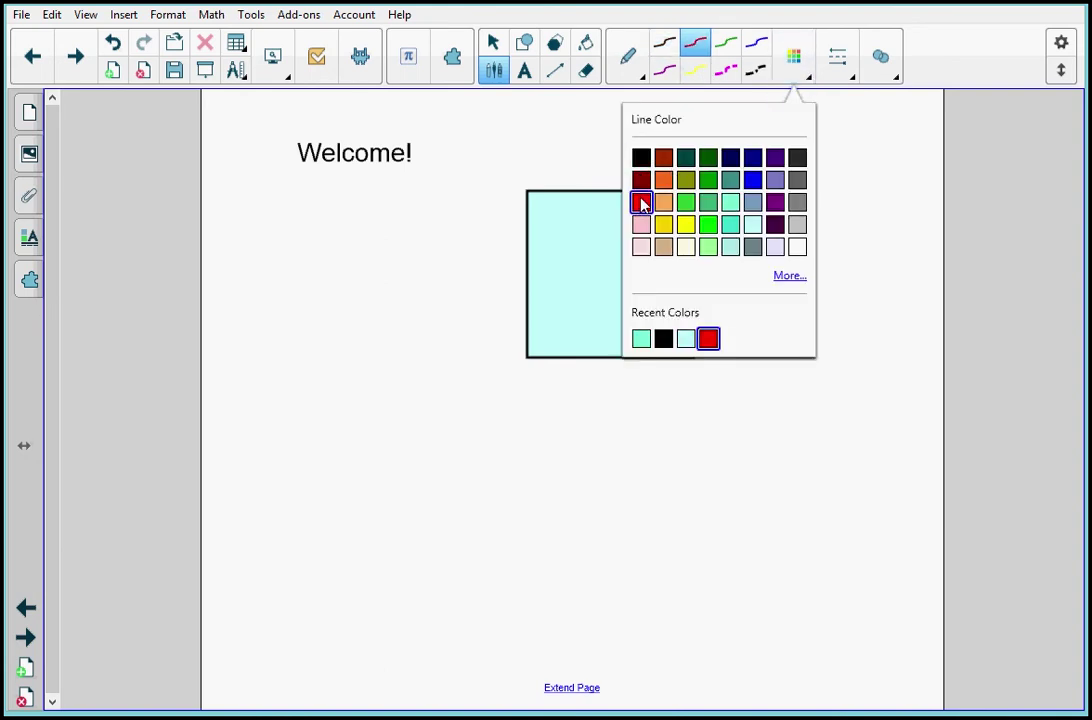
{"action": "left_click", "coordinate": [850, 79]}
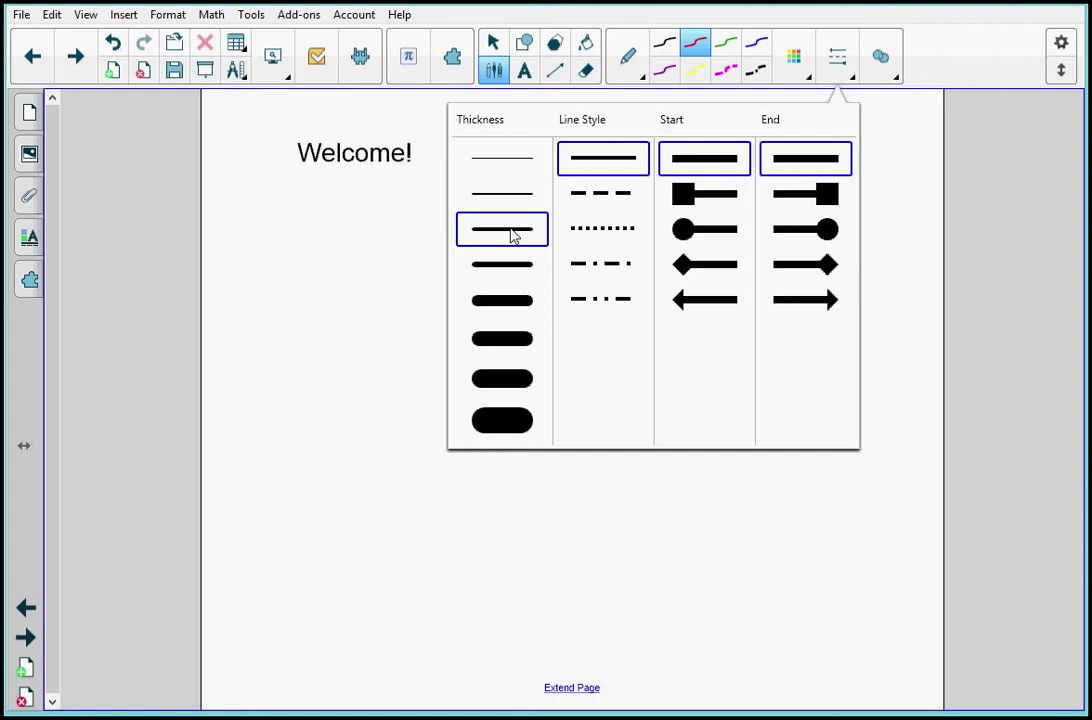
{"action": "left_click", "coordinate": [302, 259]}
{"action": "mouse_move", "coordinate": [300, 262]}
{"action": "left_mouse_down"}
{"action": "mouse_move", "coordinate": [324, 300]}
{"action": "mouse_move", "coordinate": [341, 253]}
{"action": "mouse_move", "coordinate": [345, 358]}
{"action": "mouse_move", "coordinate": [380, 288]}
{"action": "mouse_move", "coordinate": [412, 312]}
{"action": "mouse_move", "coordinate": [411, 299]}
{"action": "mouse_move", "coordinate": [407, 310]}
{"action": "mouse_move", "coordinate": [419, 312]}
{"action": "mouse_move", "coordinate": [430, 297]}
{"action": "left_mouse_up"}
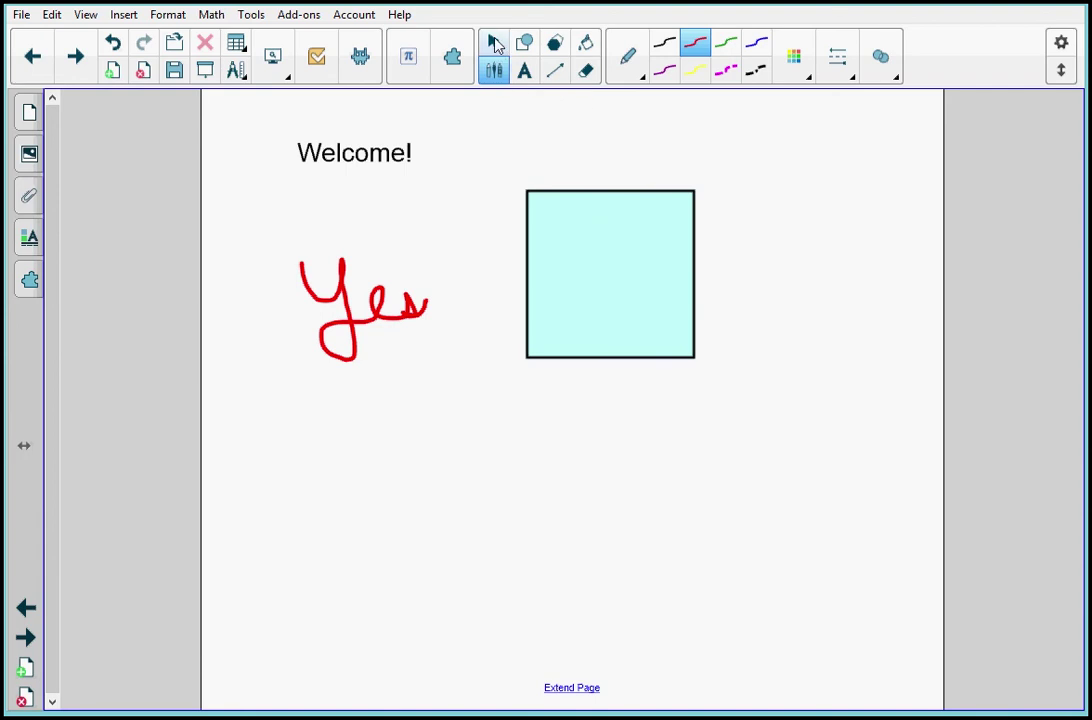
Step: Convert the handwritten red ink into typed text 'Yes' with Recognize
{"action": "left_click", "coordinate": [493, 58]}
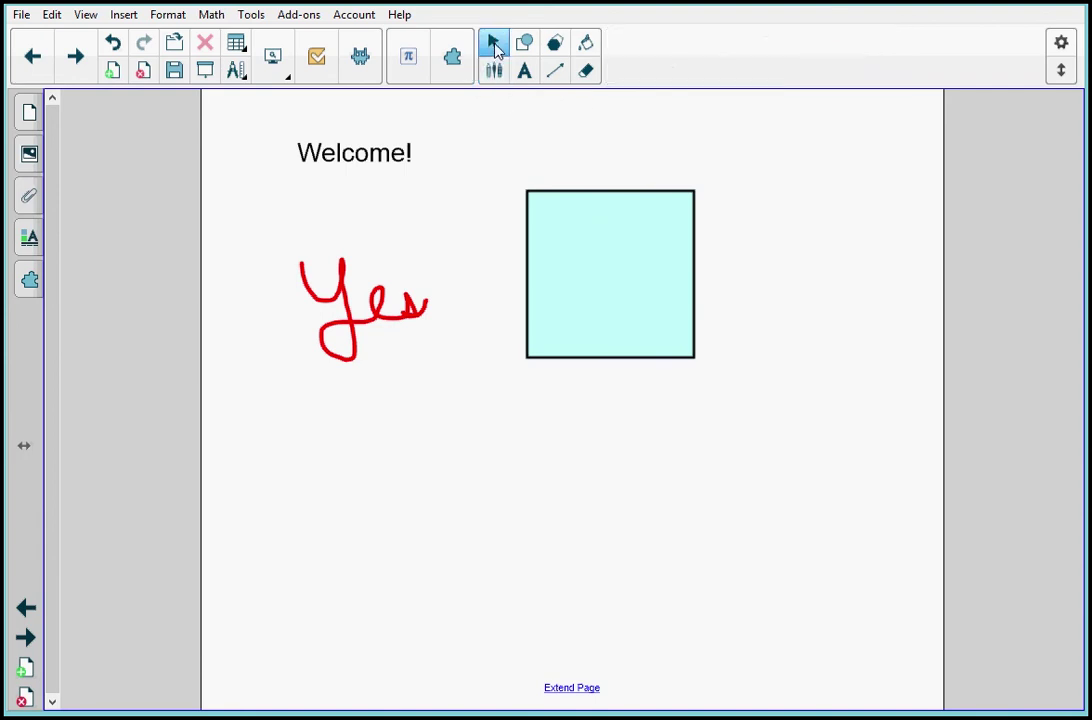
{"action": "left_click", "coordinate": [338, 290]}
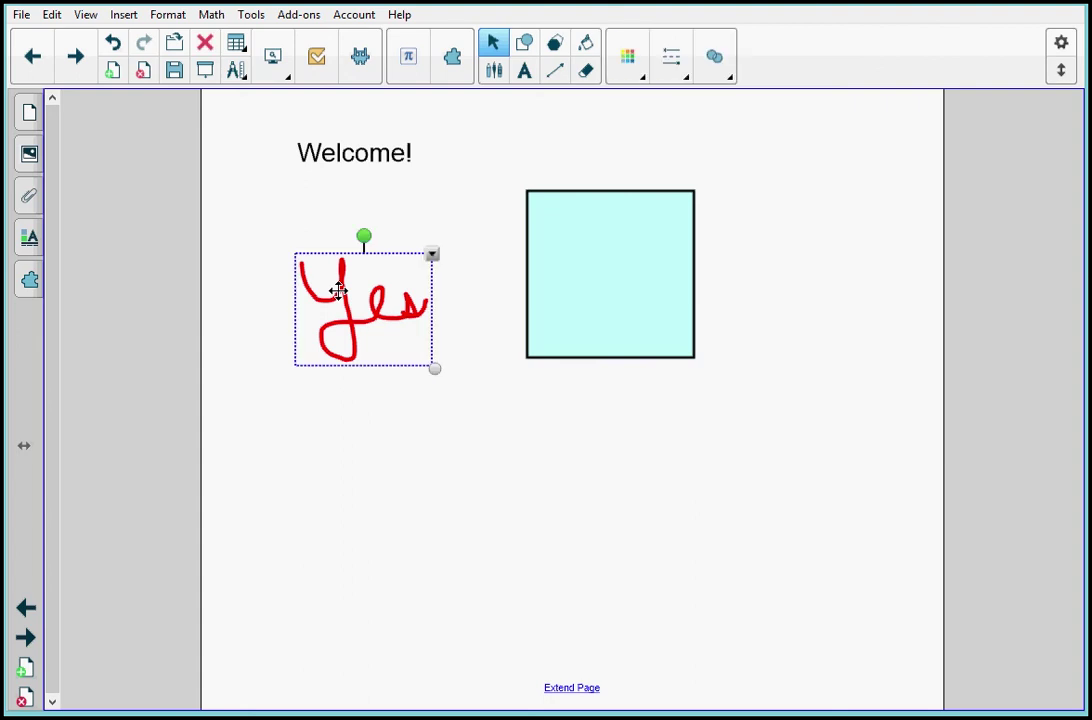
{"action": "left_click", "coordinate": [432, 256]}
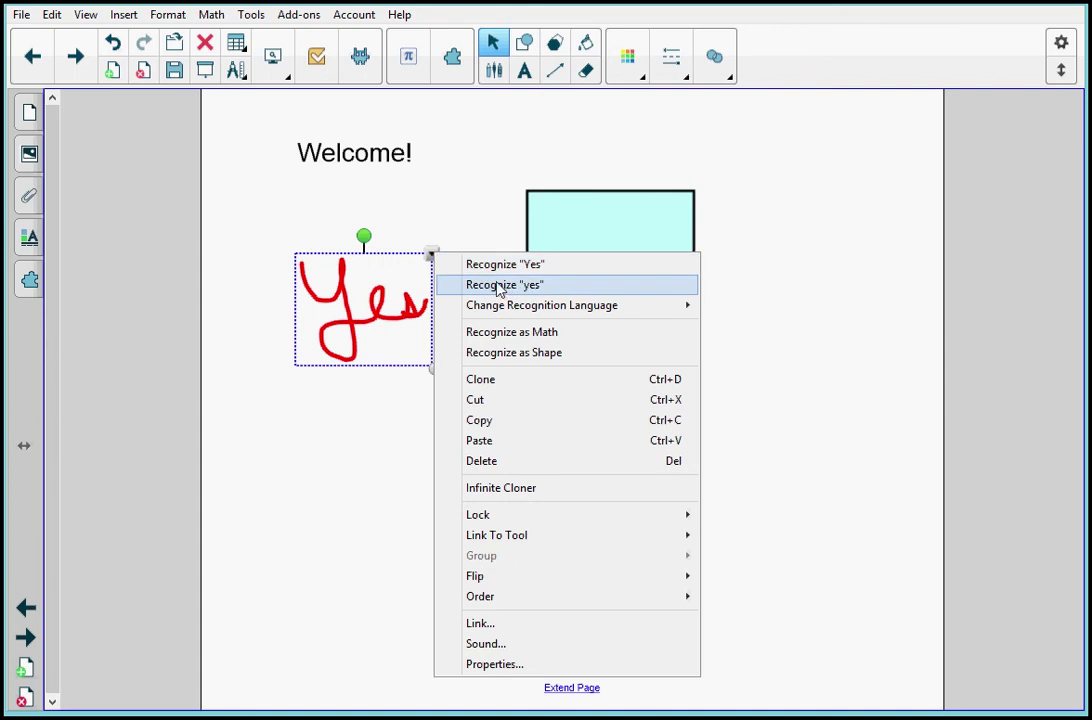
{"action": "left_click", "coordinate": [472, 262]}
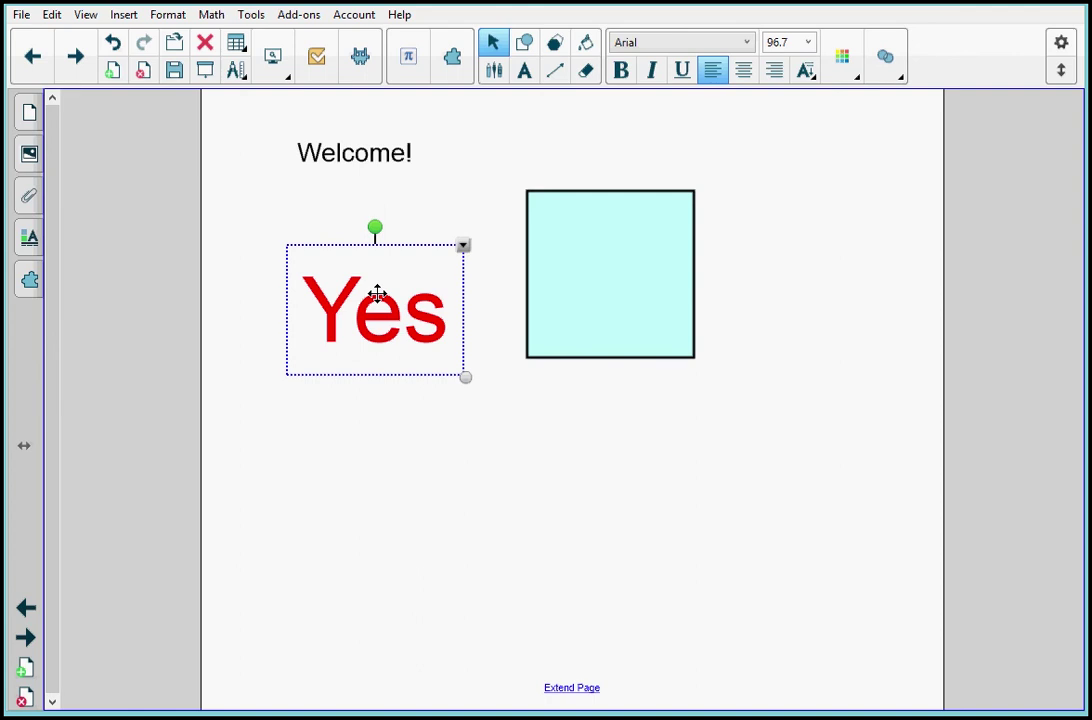
Step: Move the red Yes up toward Welcome! and rotate it counter-clockwise
{"action": "left_click", "coordinate": [463, 246]}
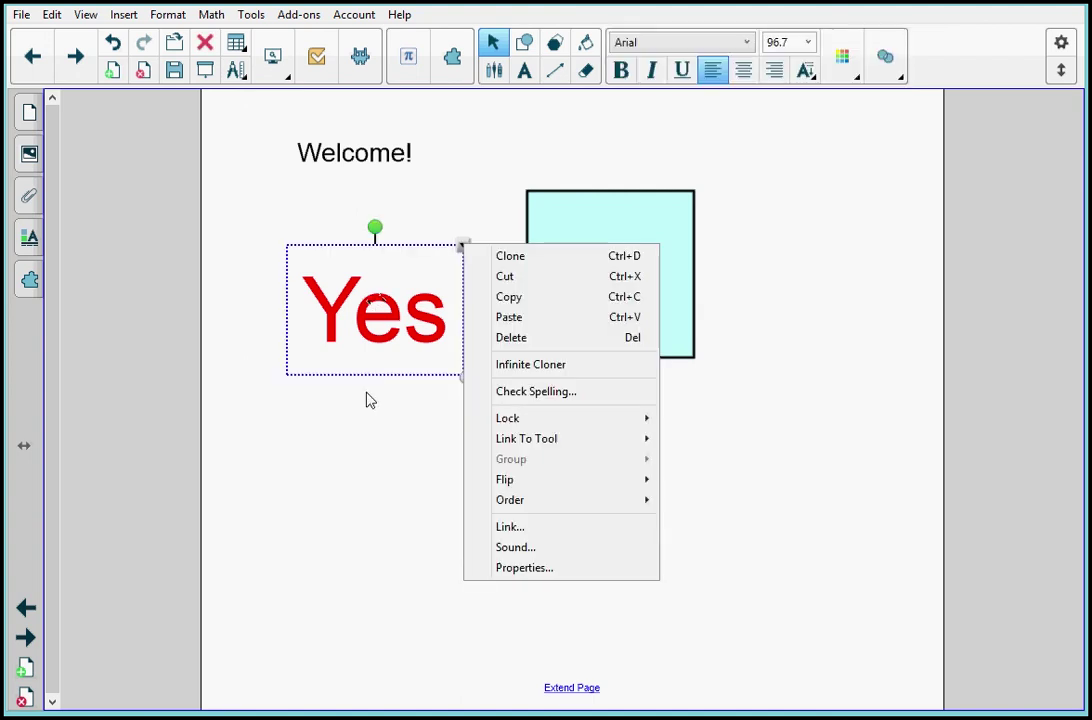
{"action": "left_click_drag", "start_coordinate": [376, 310], "coordinate": [387, 262]}
{"action": "left_click", "coordinate": [395, 256]}
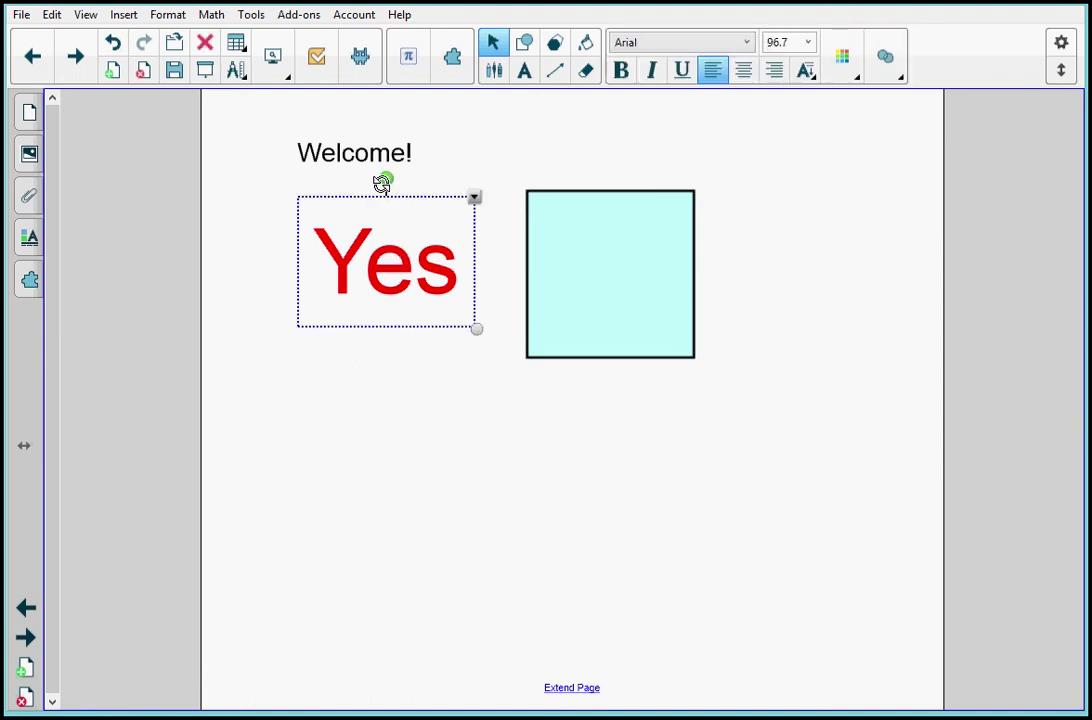
{"action": "mouse_move", "coordinate": [385, 180]}
{"action": "left_mouse_down"}
{"action": "mouse_move", "coordinate": [341, 202]}
{"action": "mouse_move", "coordinate": [361, 185]}
{"action": "mouse_move", "coordinate": [402, 229]}
{"action": "mouse_move", "coordinate": [347, 194]}
{"action": "mouse_move", "coordinate": [371, 199]}
{"action": "left_mouse_up"}
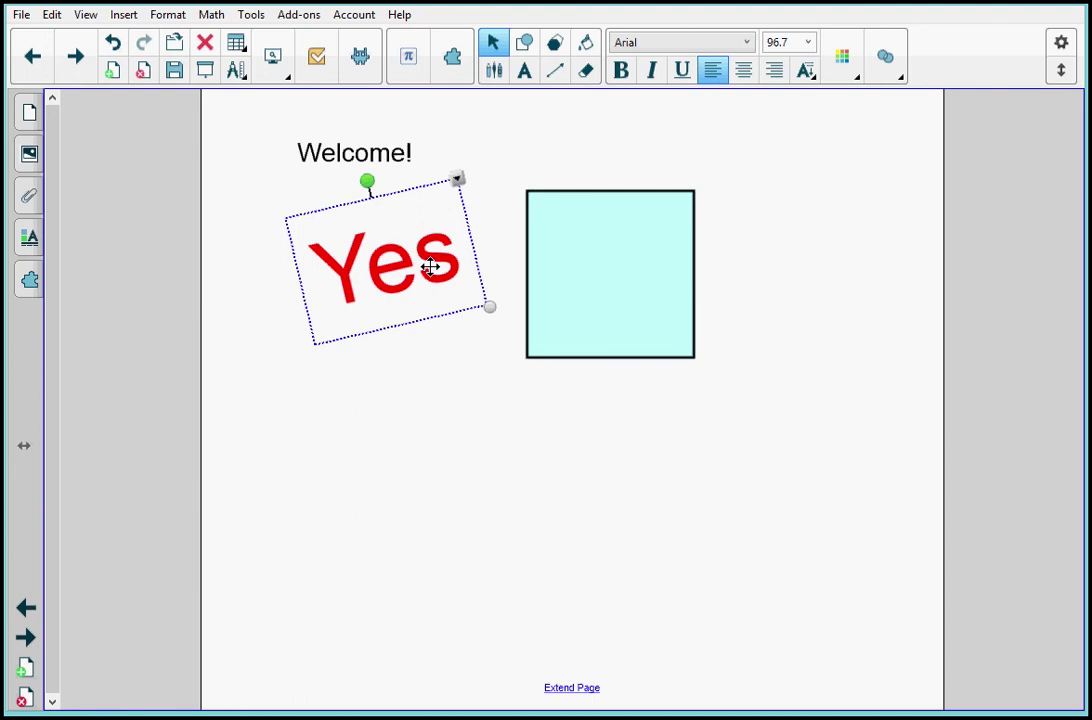
{"action": "left_click", "coordinate": [615, 254]}
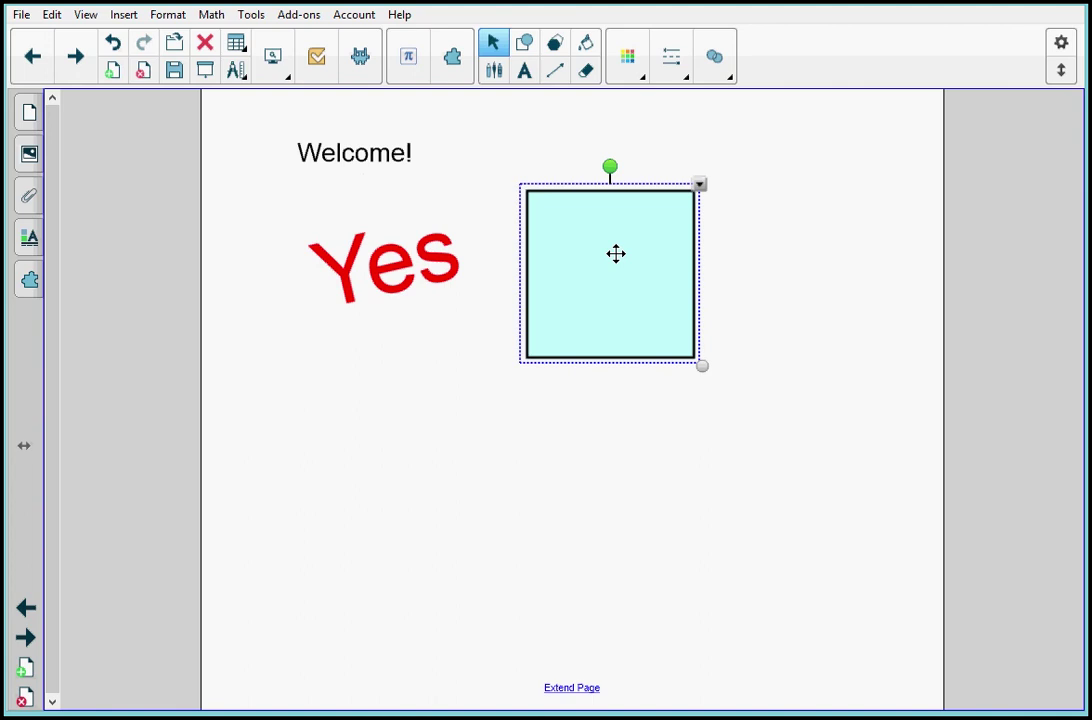
Step: Show and then hide the square's corner vertices and its 90° interior angles
{"action": "left_click", "coordinate": [701, 186]}
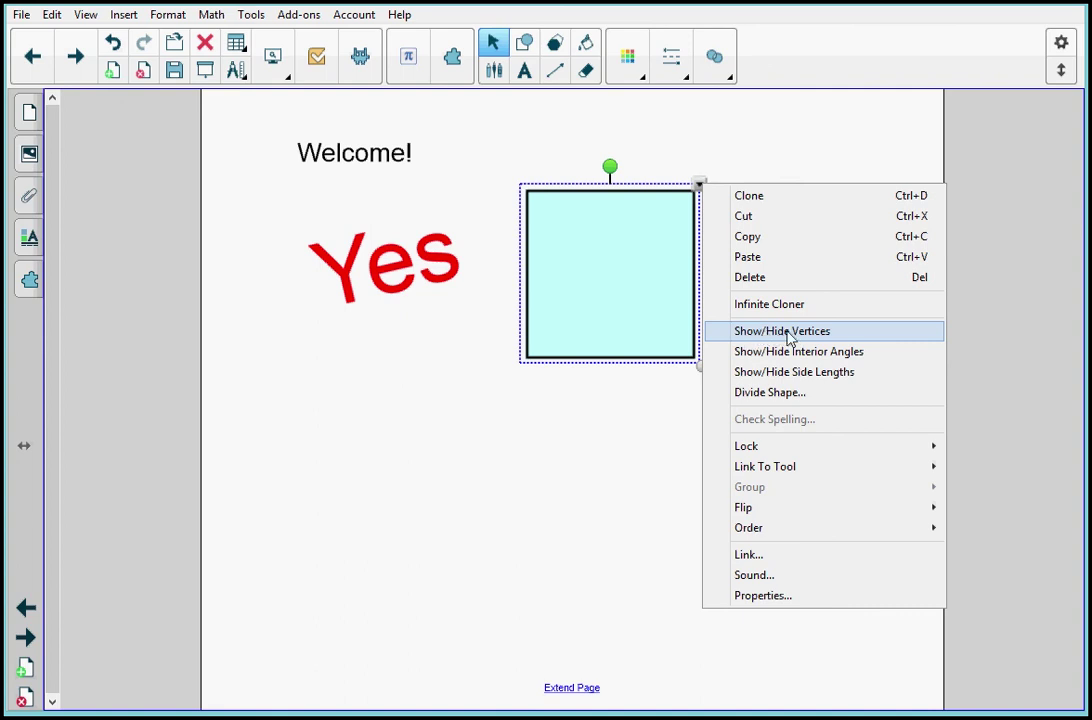
{"action": "left_click", "coordinate": [789, 338]}
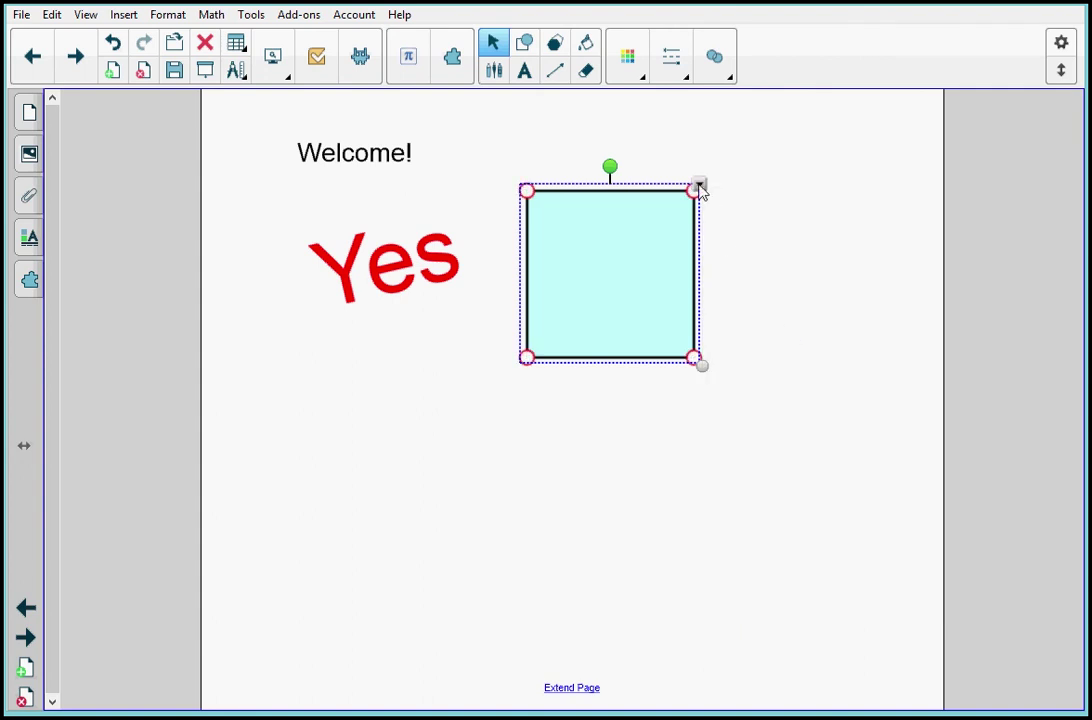
{"action": "left_click", "coordinate": [699, 185]}
{"action": "left_click", "coordinate": [770, 335]}
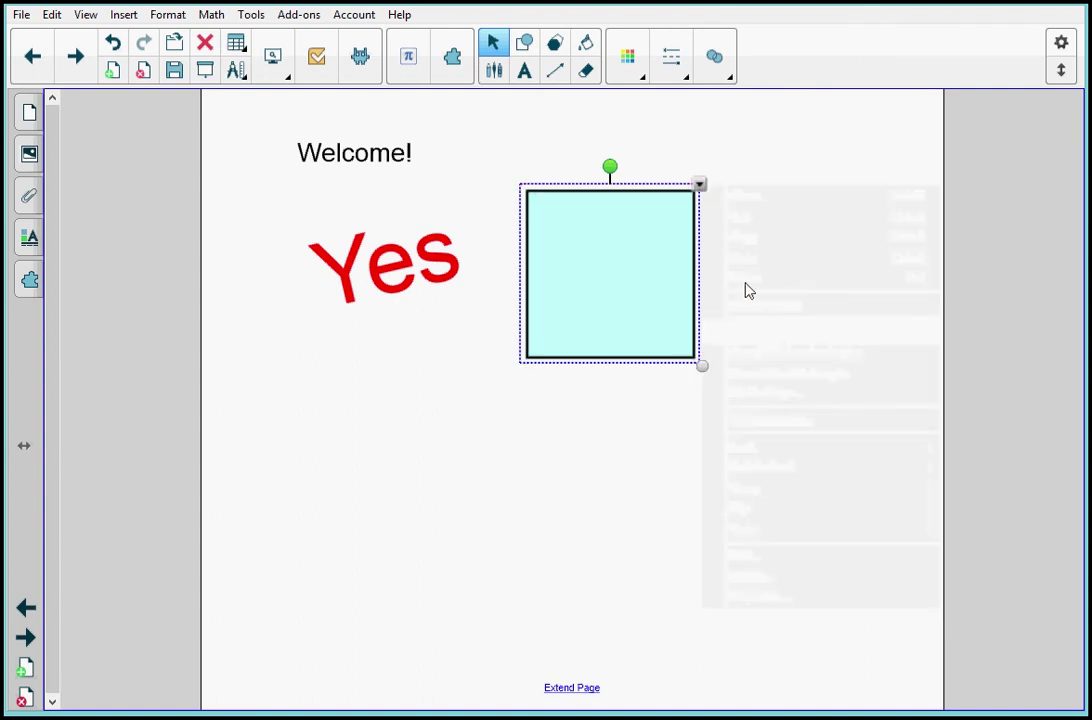
{"action": "left_click", "coordinate": [699, 186]}
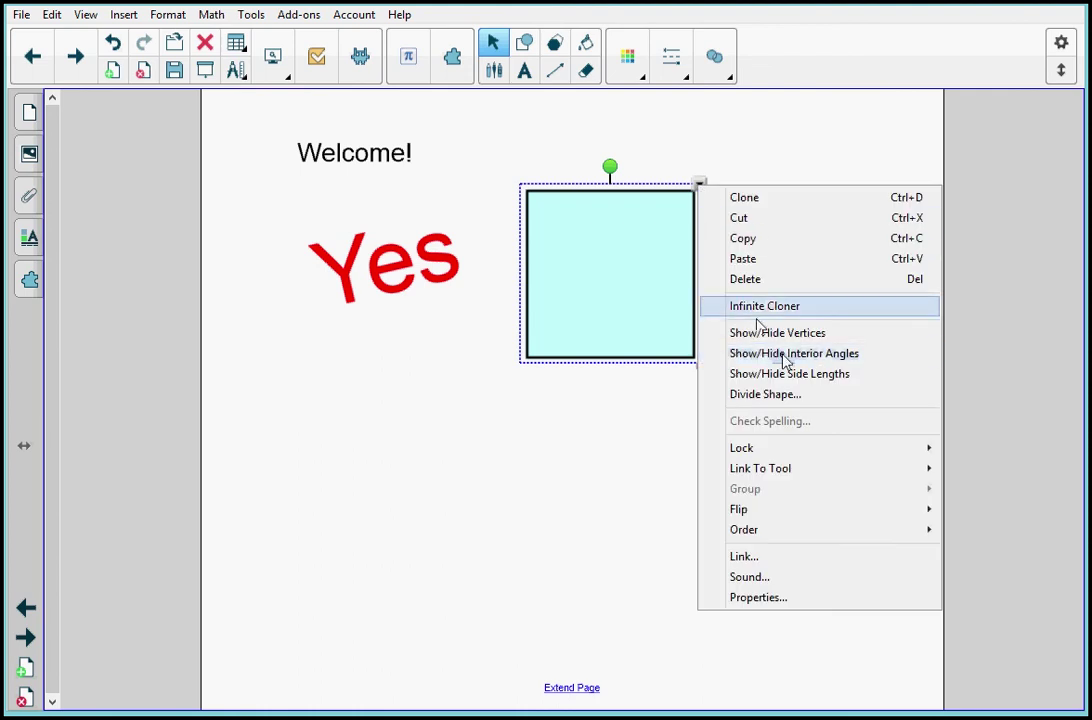
{"action": "left_click", "coordinate": [786, 355]}
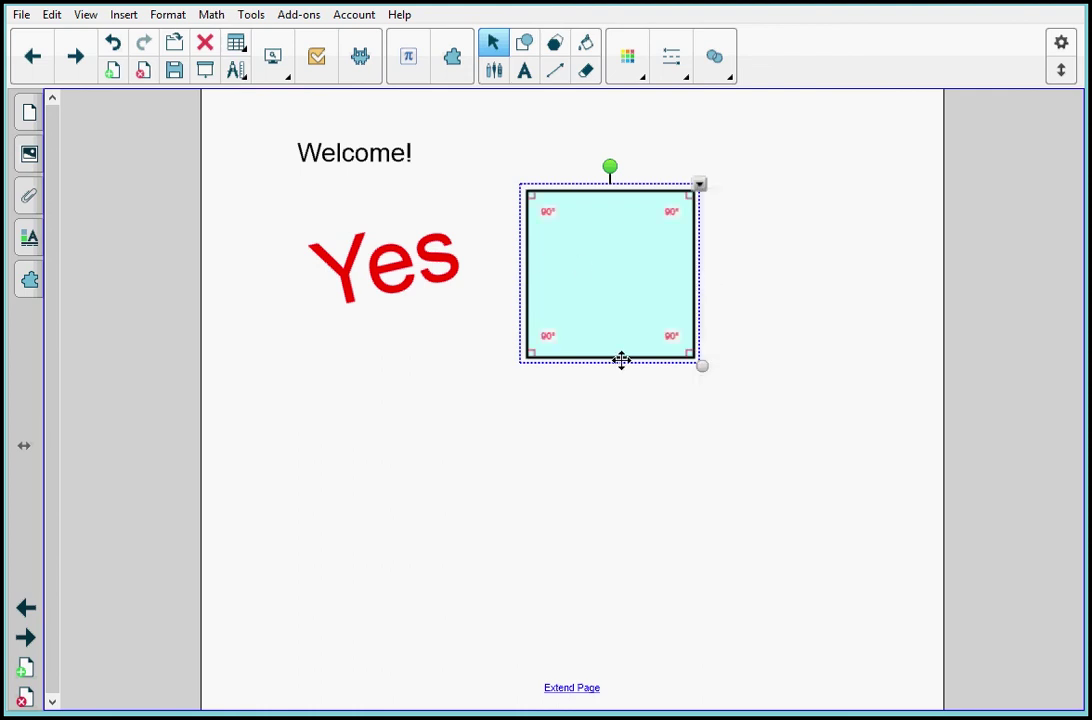
{"action": "left_click", "coordinate": [699, 186]}
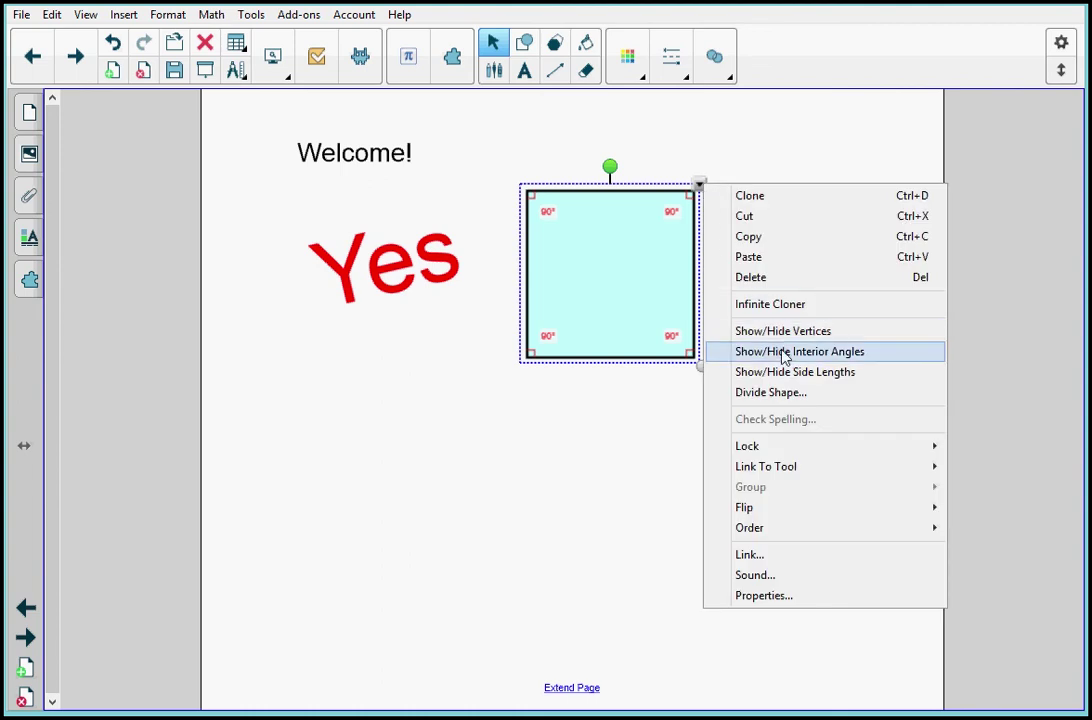
{"action": "left_click", "coordinate": [782, 350]}
Step: Show and hide the square's side lengths, leaving its shape options menu open
{"action": "left_click", "coordinate": [700, 187]}
{"action": "left_click", "coordinate": [800, 378]}
{"action": "left_click", "coordinate": [699, 187]}
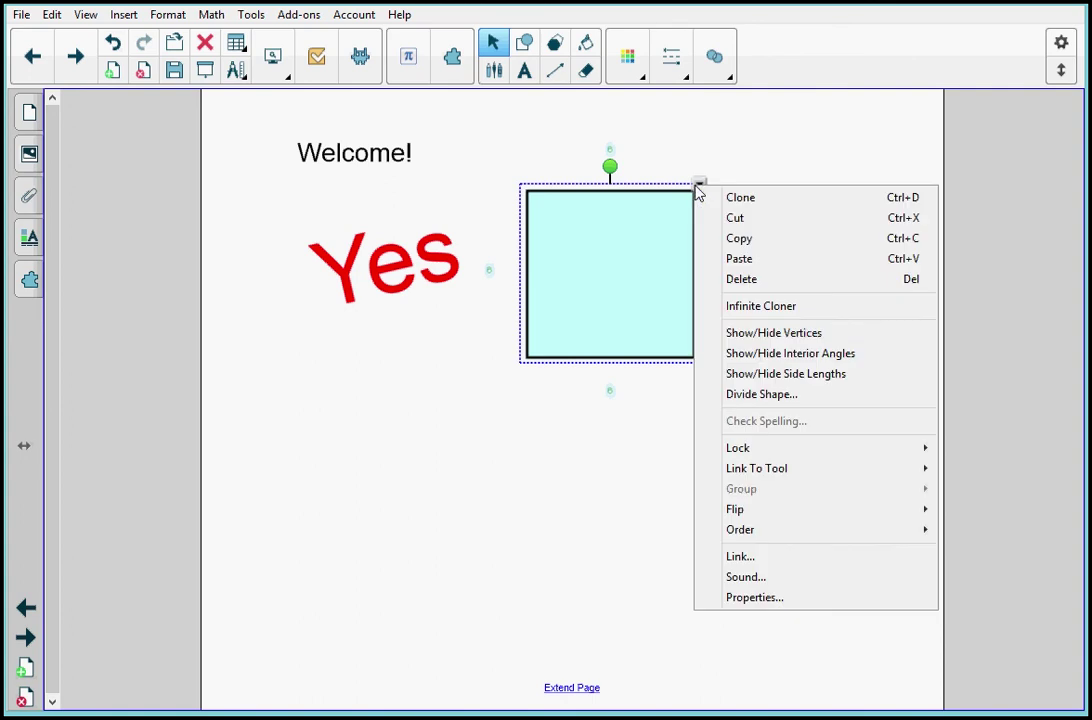
{"action": "left_click", "coordinate": [785, 375]}
{"action": "left_click", "coordinate": [700, 187]}
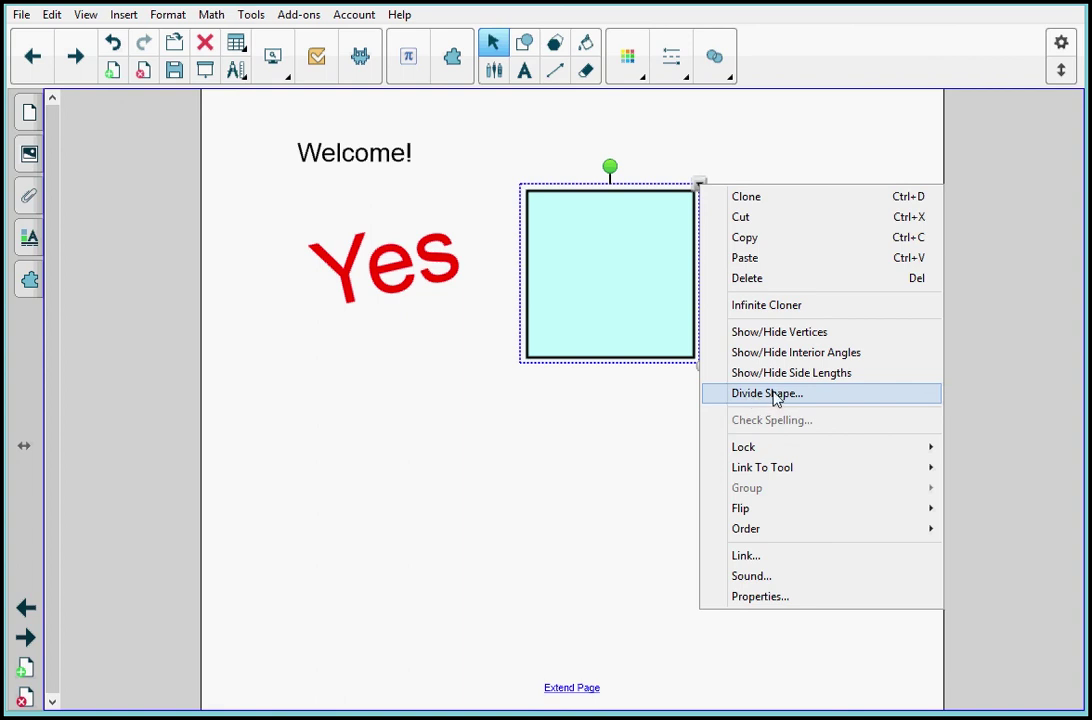
Step: Divide the light-blue square into 4 equal sections labelled 1/4
{"action": "left_click", "coordinate": [776, 395]}
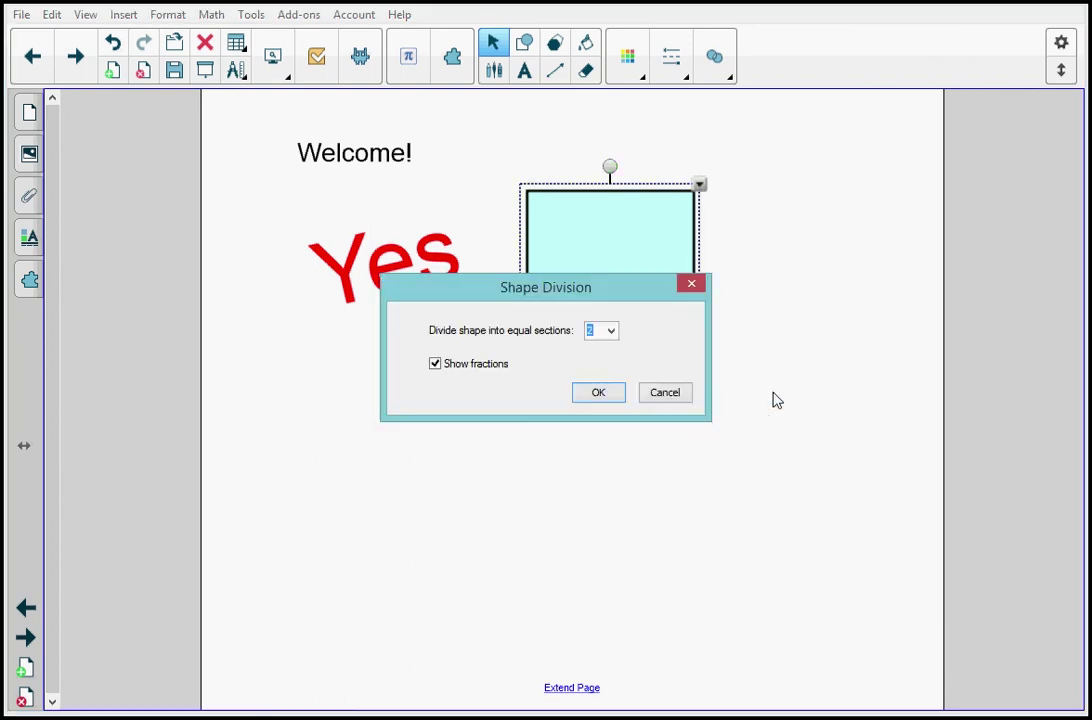
{"action": "left_click", "coordinate": [611, 331]}
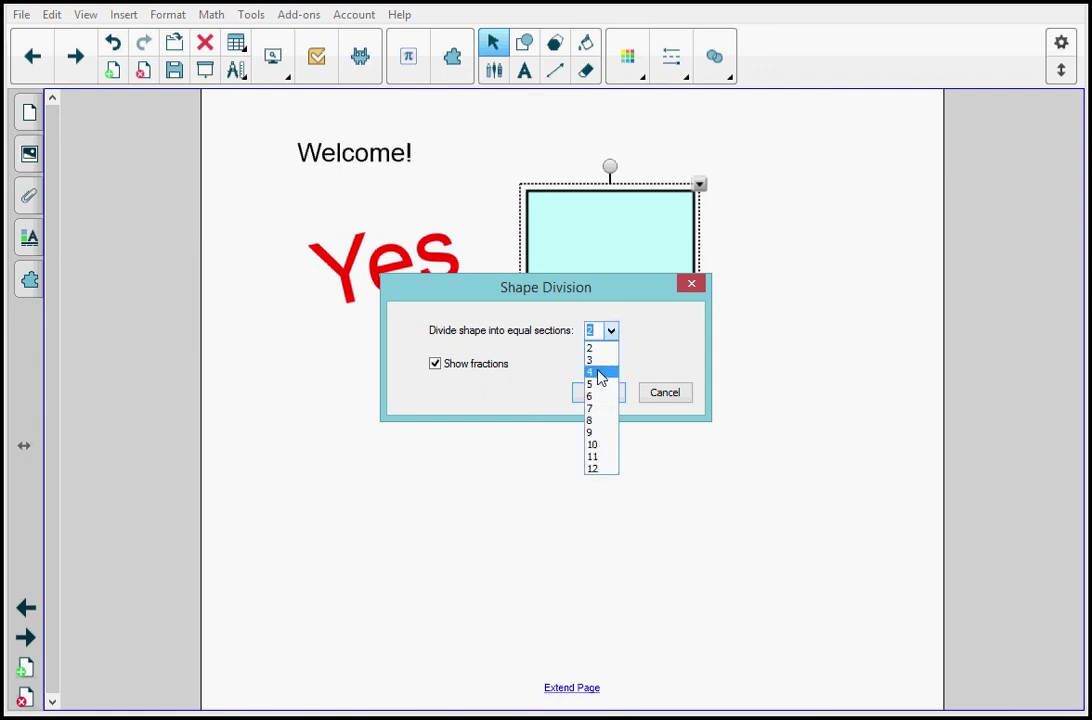
{"action": "left_click", "coordinate": [601, 373]}
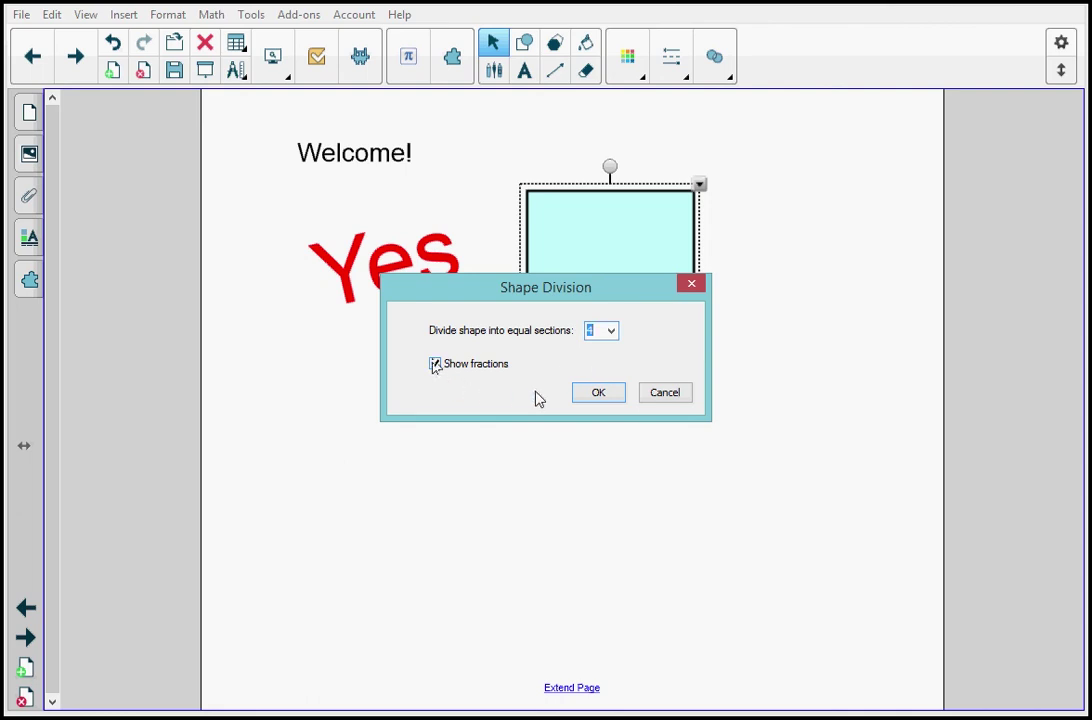
{"action": "left_click", "coordinate": [599, 394]}
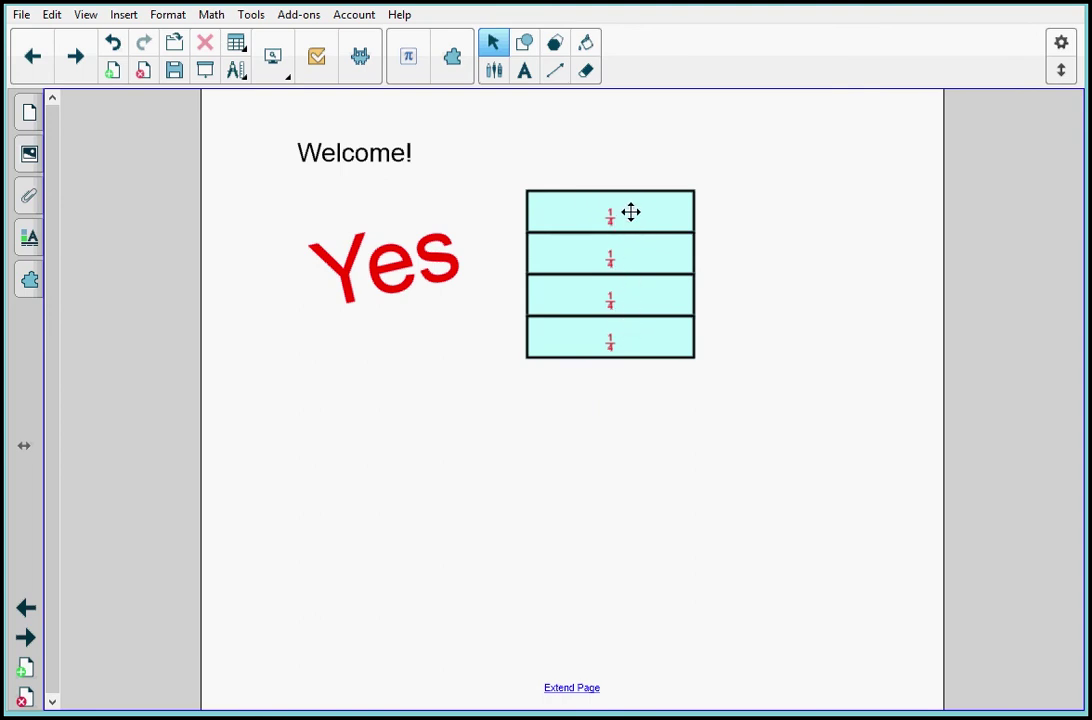
Step: Pull the four quarter strips slightly apart from each other
{"action": "left_click_drag", "start_coordinate": [629, 207], "coordinate": [629, 198]}
{"action": "left_click_drag", "start_coordinate": [651, 252], "coordinate": [677, 248]}
{"action": "left_click_drag", "start_coordinate": [622, 336], "coordinate": [610, 355]}
{"action": "left_click_drag", "start_coordinate": [604, 290], "coordinate": [587, 309]}
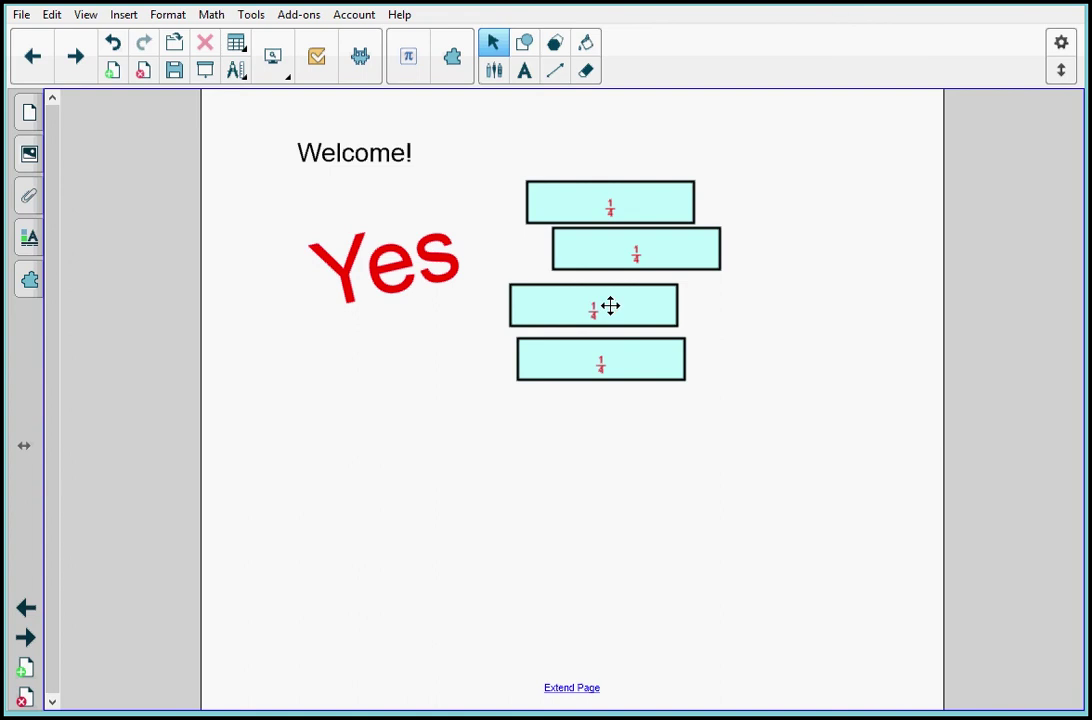